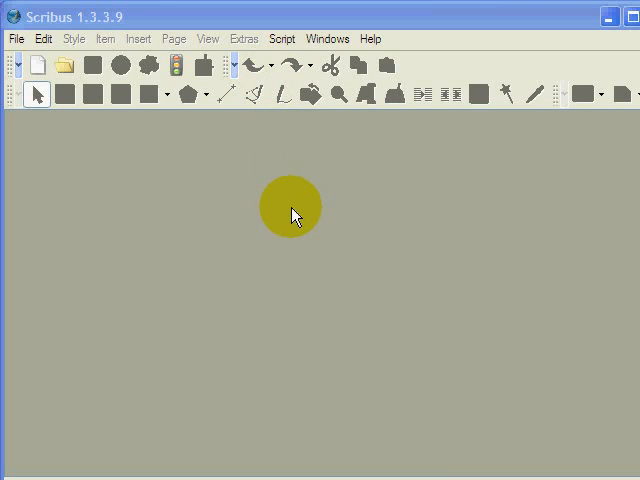
# Browse for an existing document from the Open toolbar button
pyautogui.click(66, 67)
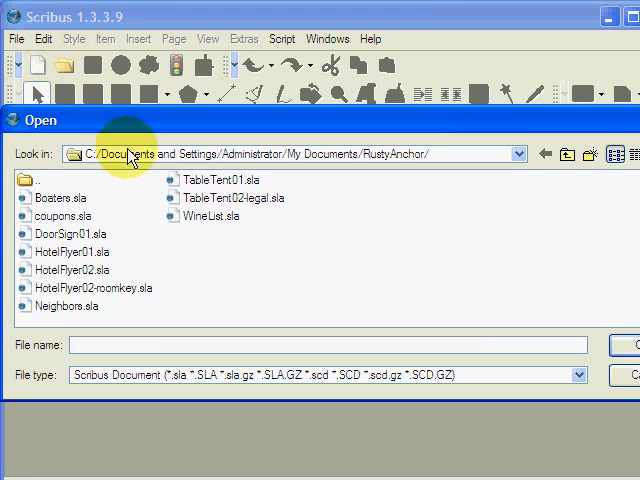
# Load WineList.sla from the RustyAnchor folder and select the left WHITES text frame
pyautogui.doubleClick(200, 218)
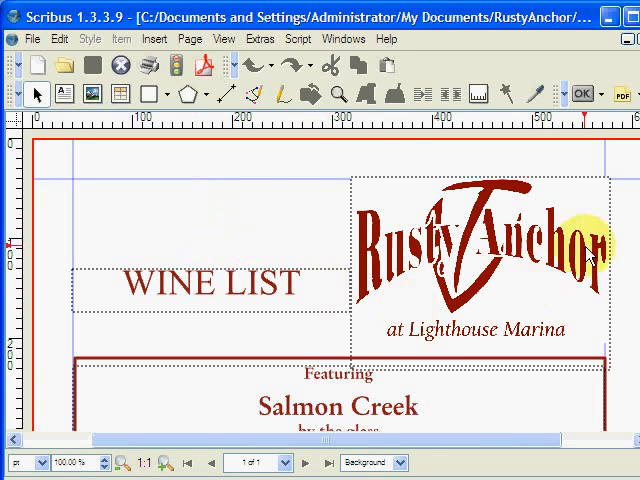
pyautogui.scroll(-3, 628, 165)
pyautogui.scroll(-3, 628, 180)
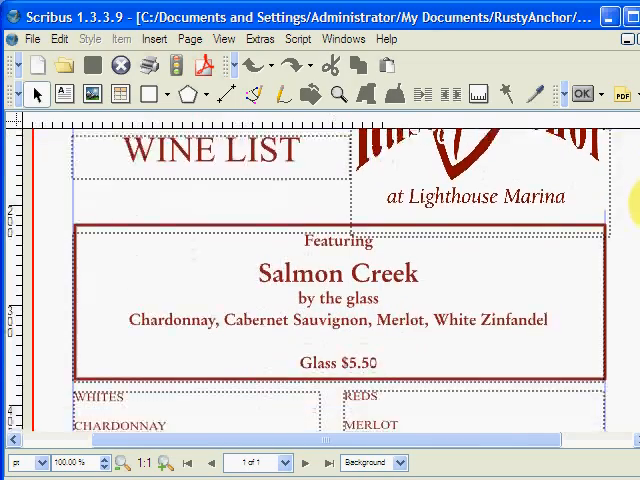
pyautogui.scroll(-2, 630, 200)
pyautogui.scroll(2, 632, 230)
pyautogui.scroll(-1, 632, 235)
pyautogui.scroll(-2, 632, 240)
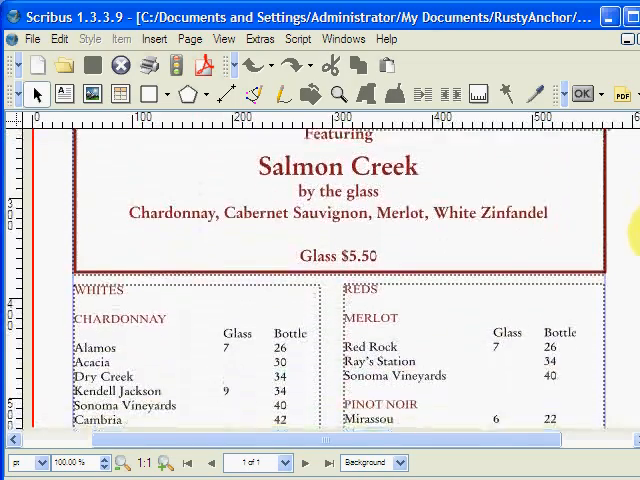
pyautogui.scroll(-2, 632, 250)
pyautogui.scroll(-1, 632, 262)
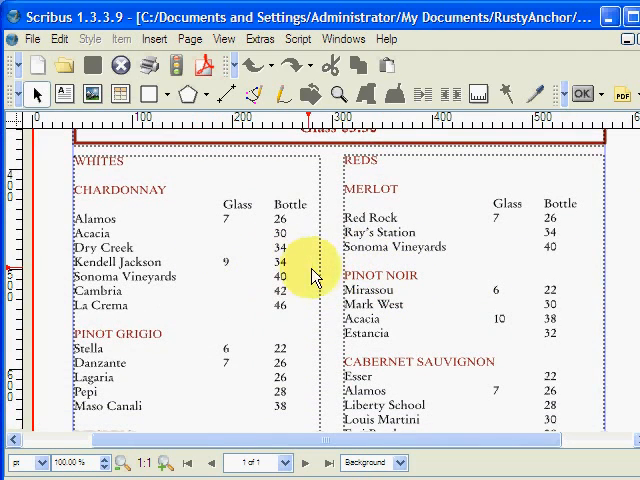
pyautogui.click(260, 280)
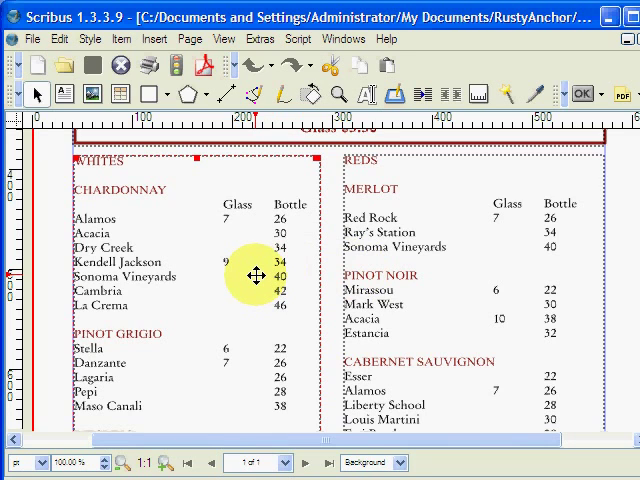
pyautogui.hotkey('ctrl', 'y')
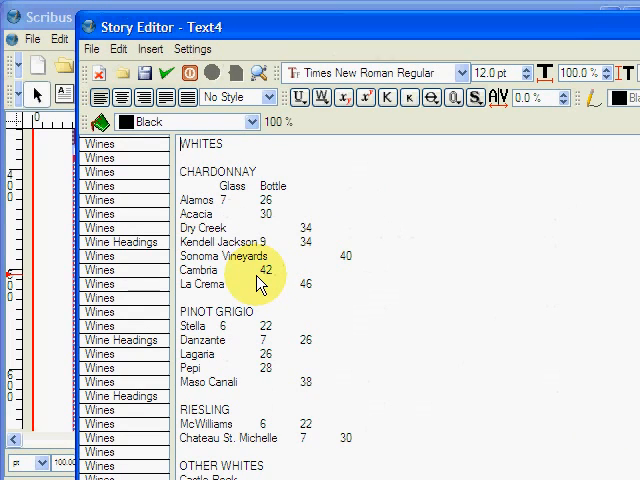
pyautogui.doubleClick(265, 270)
pyautogui.press('Delete')
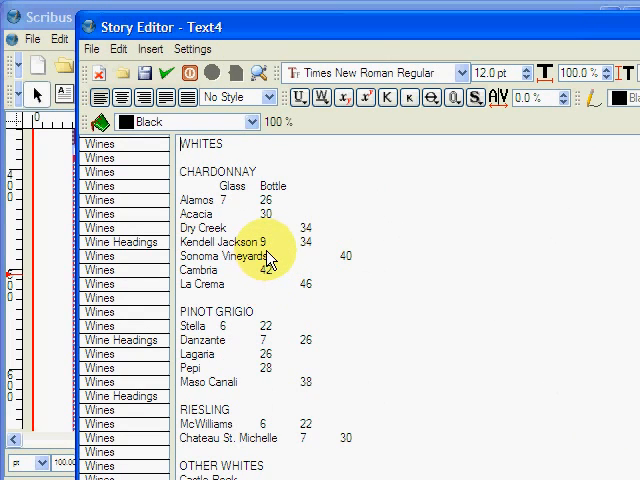
pyautogui.hotkey('ctrl', 'z')
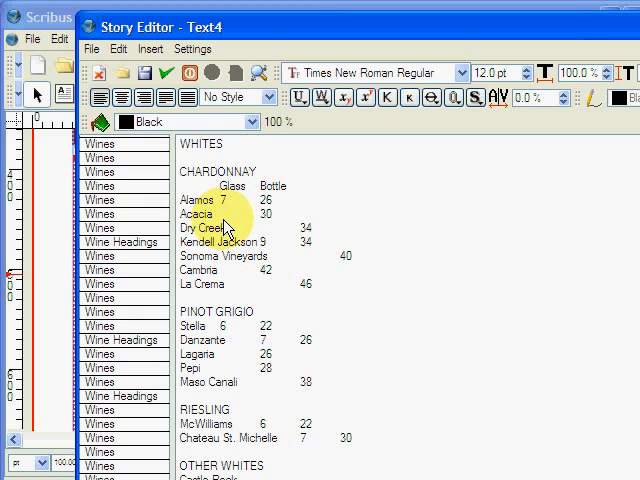
# In the Story Editor, set Acacia's glass price to 4 and bottle price to 32
pyautogui.click(228, 216)
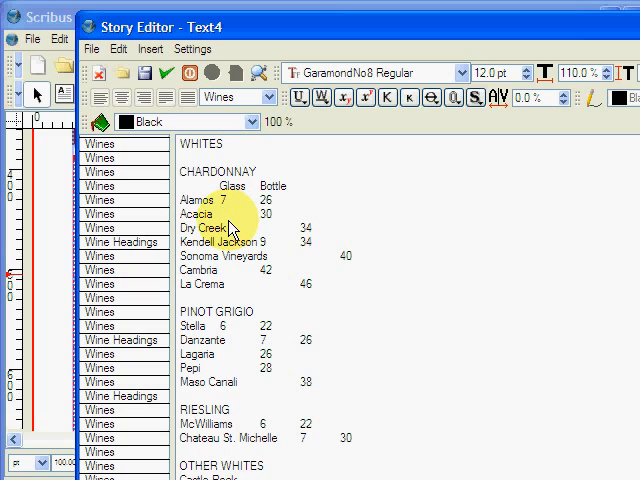
pyautogui.write('4')
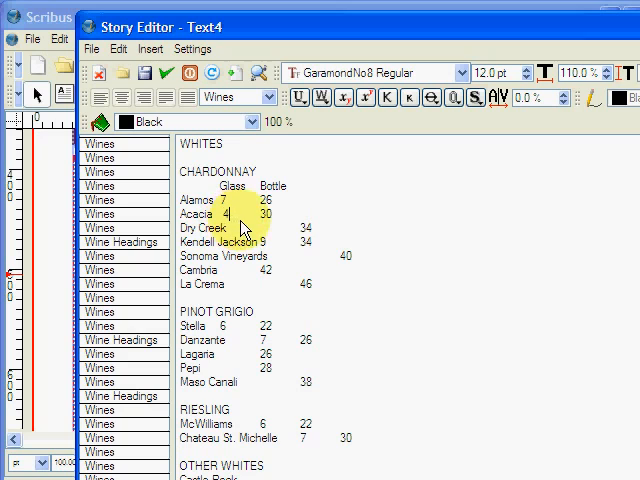
pyautogui.click(273, 214)
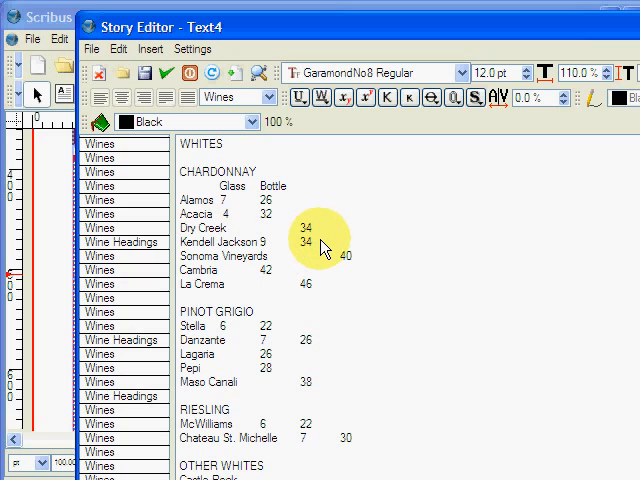
# Add 'new wine' at 4 and 54 and 'expensive wine' at 999 below Dry Creek
pyautogui.press('Return')
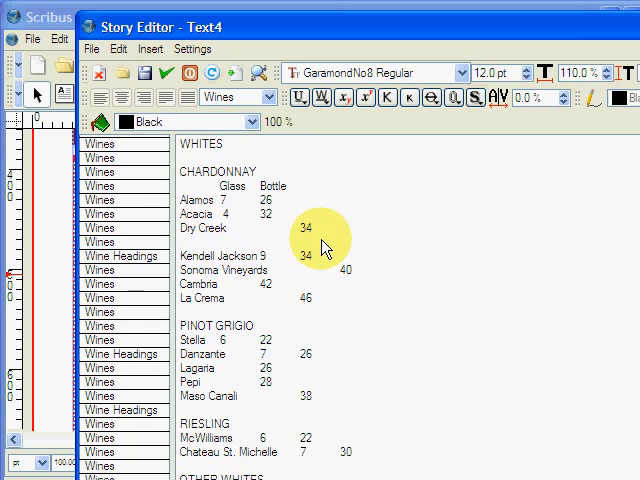
pyautogui.write('new wine 4 54')
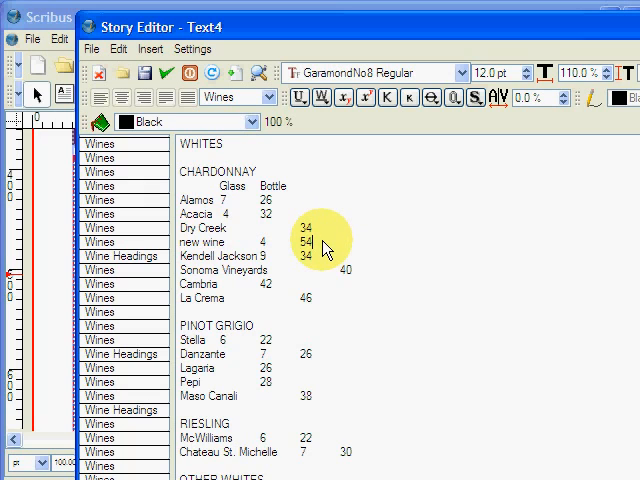
pyautogui.press('Return')
pyautogui.write('expensive wine 999')
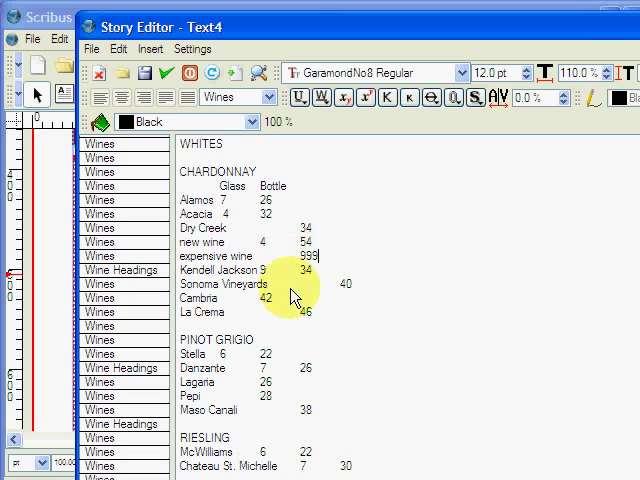
# Apply the Story Editor edits so the new white-wine prices appear on the page
pyautogui.click(165, 74)
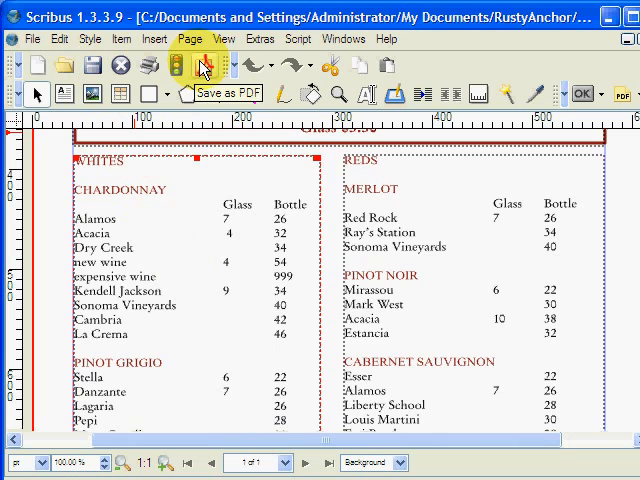
# Start the PDF export and decline overwriting the existing WineList.pdf
pyautogui.click(205, 66)
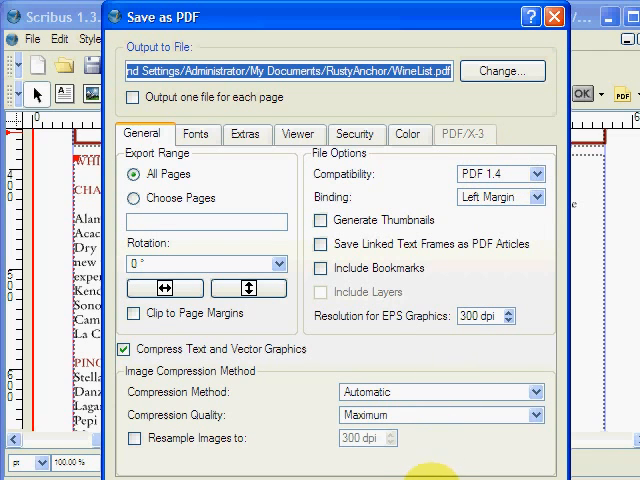
pyautogui.click(430, 470)
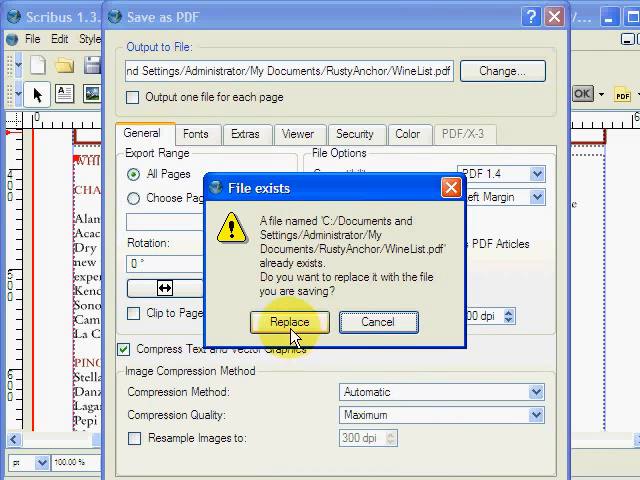
pyautogui.click(375, 321)
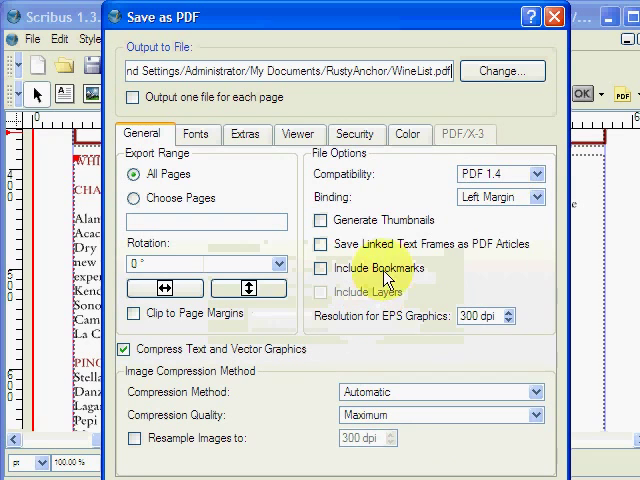
# Change the output file name and export the wine list as a new PDF
pyautogui.click(437, 72)
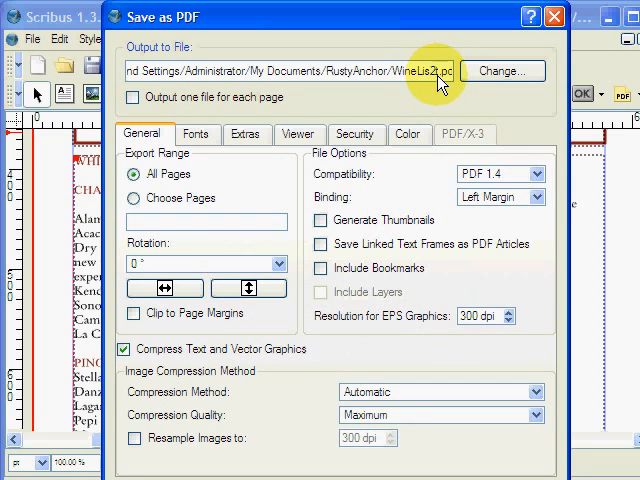
pyautogui.click(450, 470)
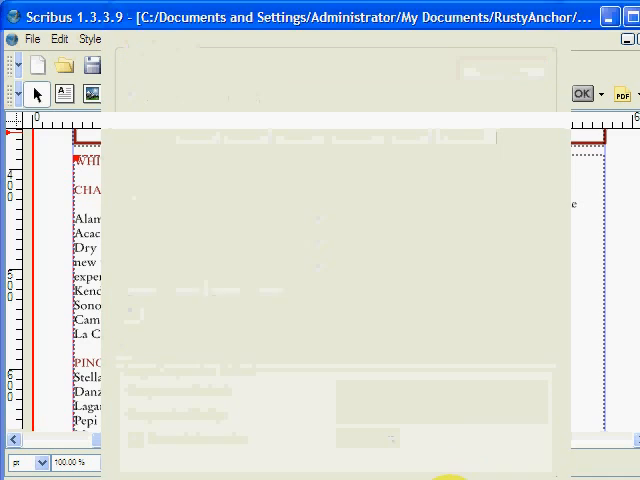